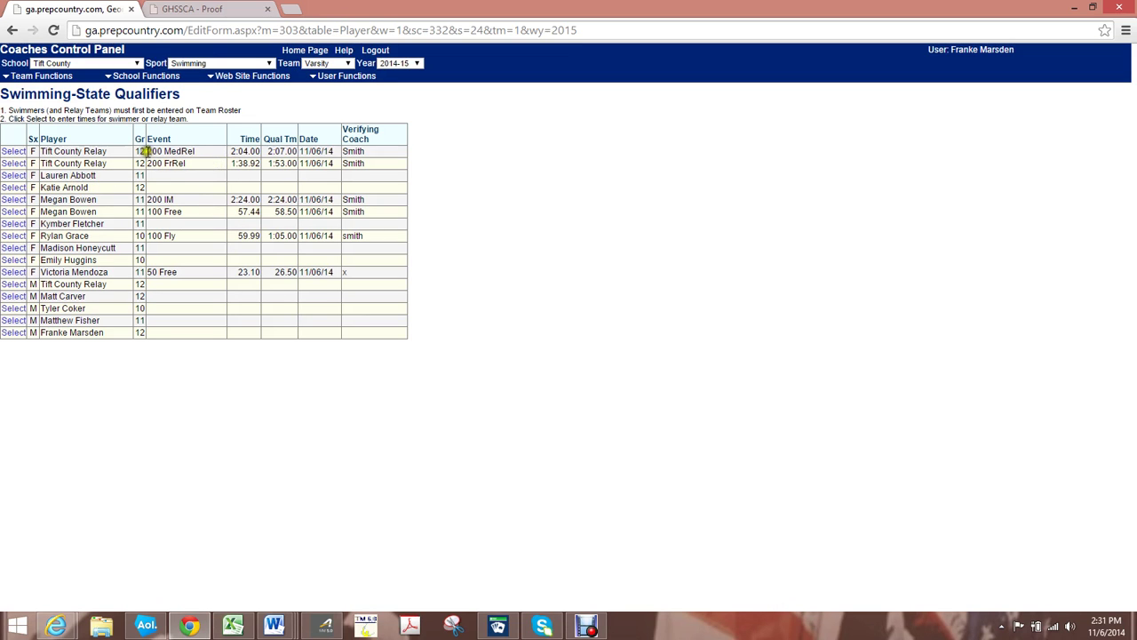
- Go to the Swimming-State Roster page through the Team Functions menu
{"action": "key", "text": "super+c"}
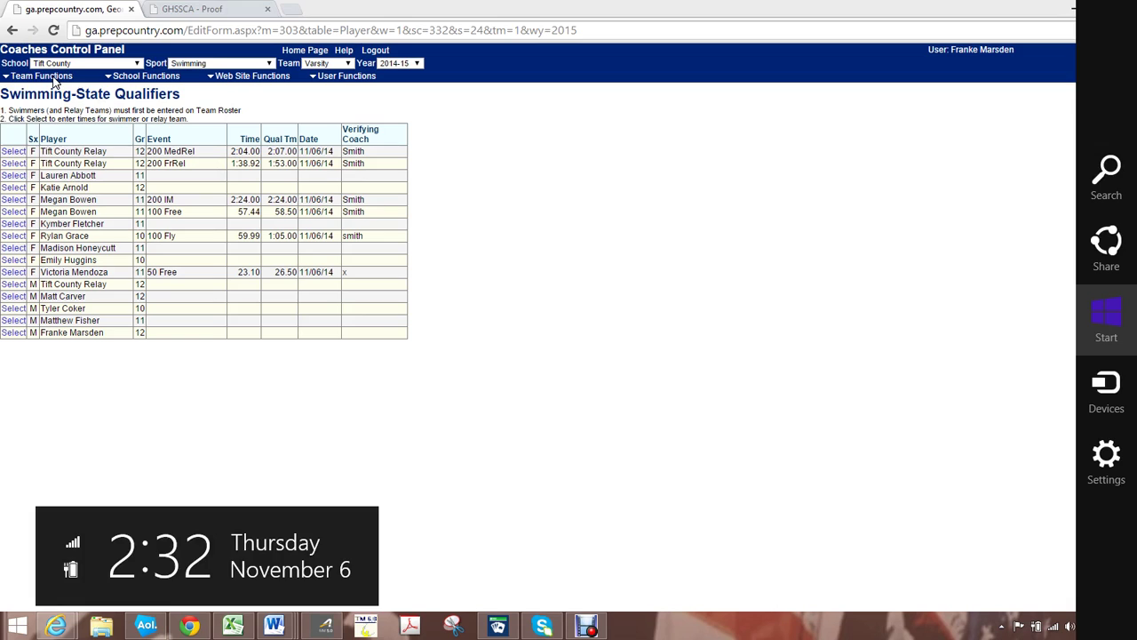
{"action": "left_click", "coordinate": [53, 79]}
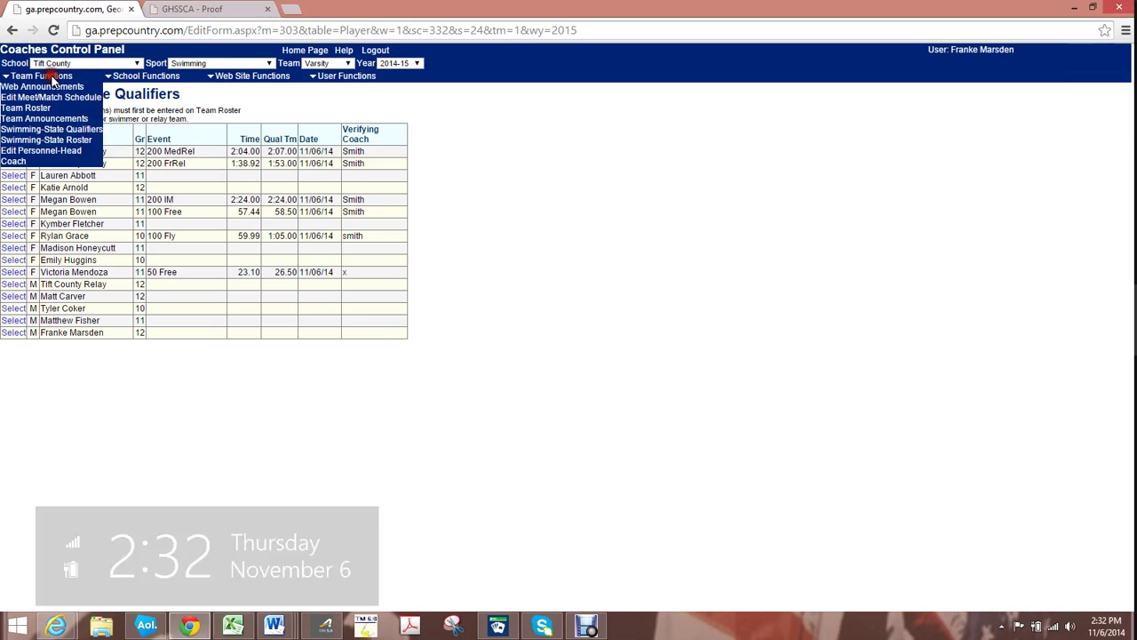
{"action": "left_click", "coordinate": [55, 141]}
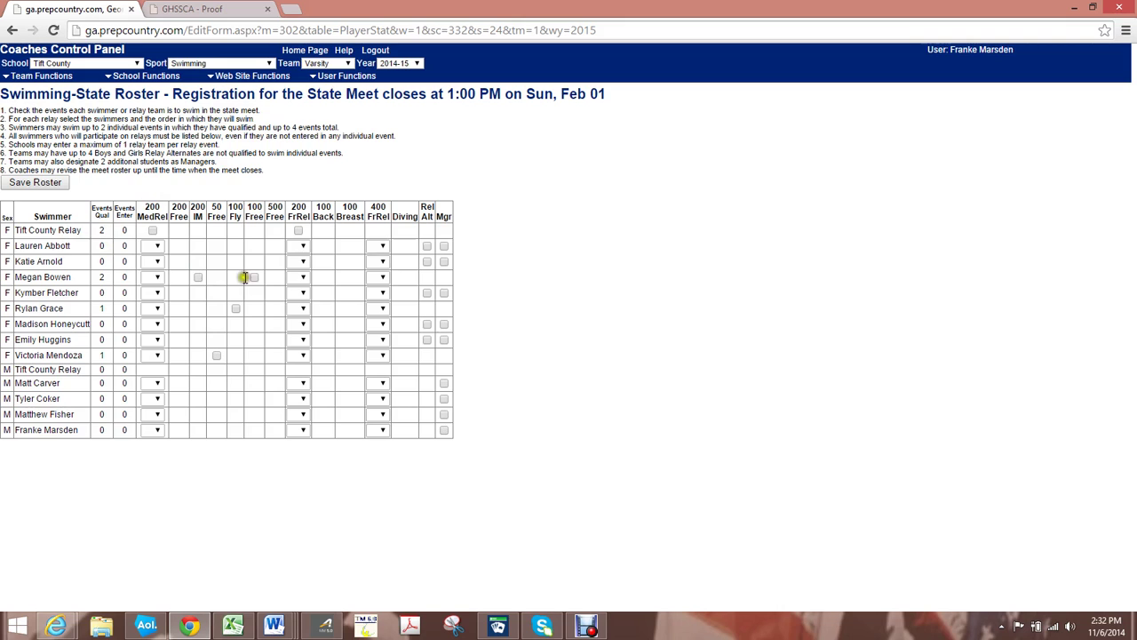
- Enter the girls' qualifiers in the 200 IM, 100 Free, 100 Fly and 50 Free
{"action": "left_click", "coordinate": [198, 278]}
{"action": "left_click", "coordinate": [198, 278]}
{"action": "left_click", "coordinate": [254, 278]}
{"action": "left_click", "coordinate": [236, 309]}
{"action": "left_click", "coordinate": [236, 310]}
{"action": "left_click", "coordinate": [235, 310]}
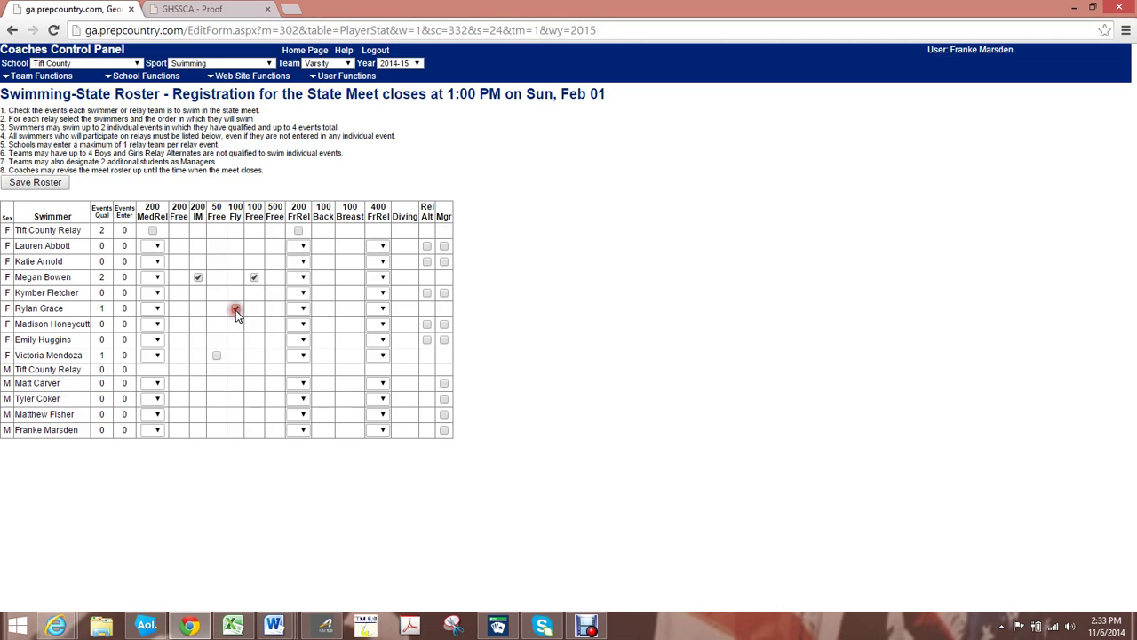
{"action": "left_click", "coordinate": [215, 356]}
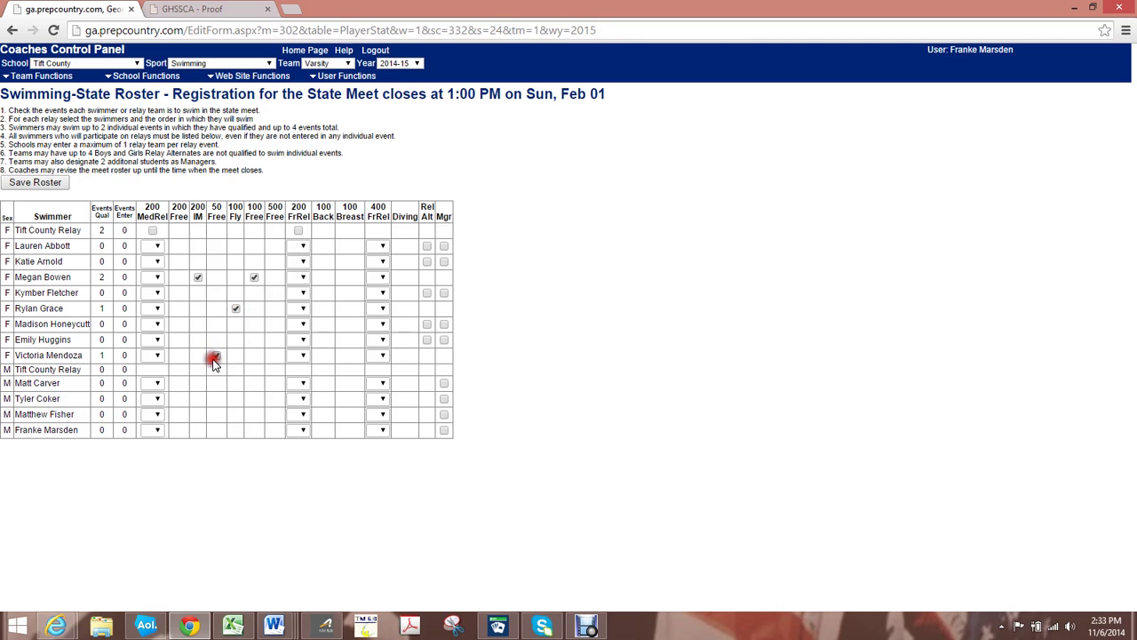
- Enter the Tift County Relay in the 200 MedRel and 200 FrRel
{"action": "left_click", "coordinate": [153, 231]}
{"action": "left_click", "coordinate": [300, 231]}
{"action": "left_click", "coordinate": [299, 231]}
- Assign 200 MedRel legs: first girl leg 1, third girl leg 2, fifth girl leg 4
{"action": "left_click", "coordinate": [158, 246]}
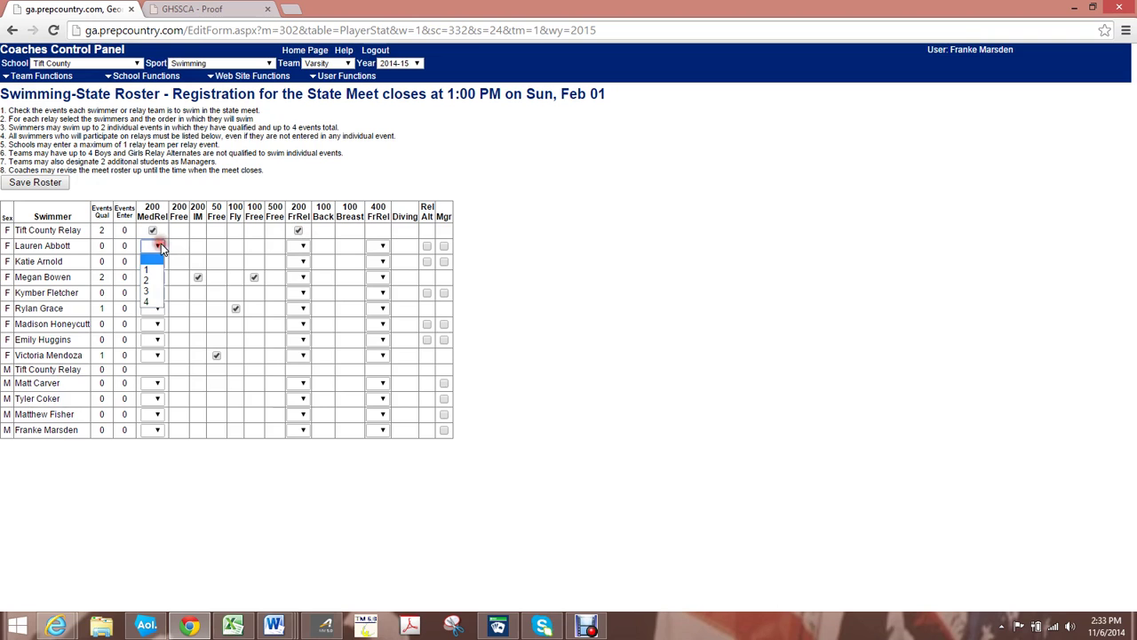
{"action": "left_click", "coordinate": [162, 264]}
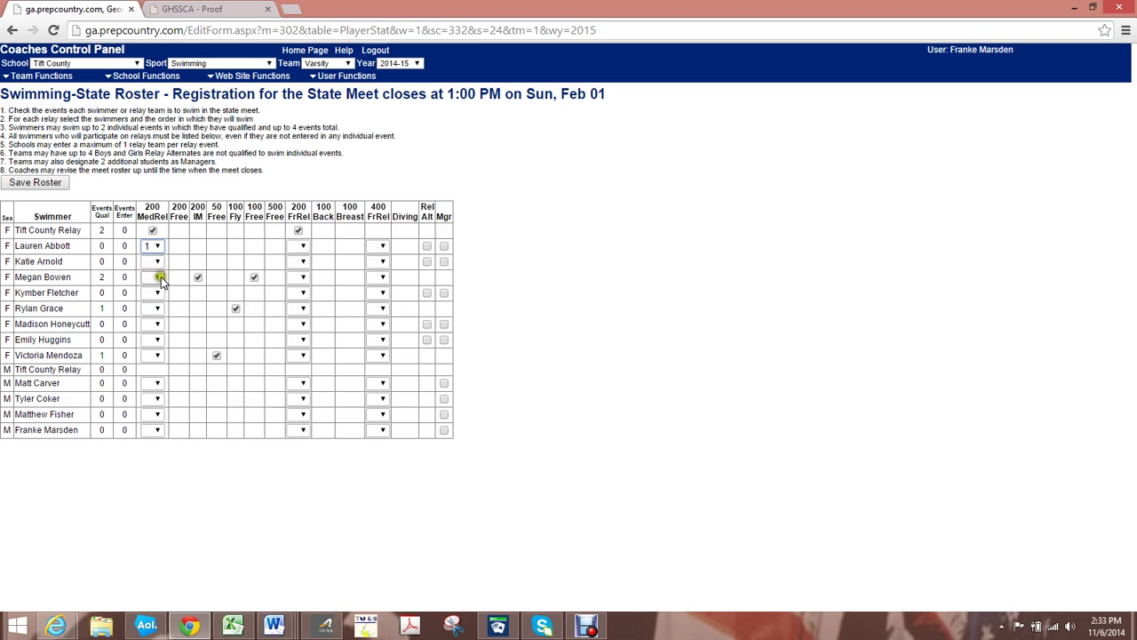
{"action": "left_click", "coordinate": [157, 277]}
{"action": "left_click", "coordinate": [154, 312]}
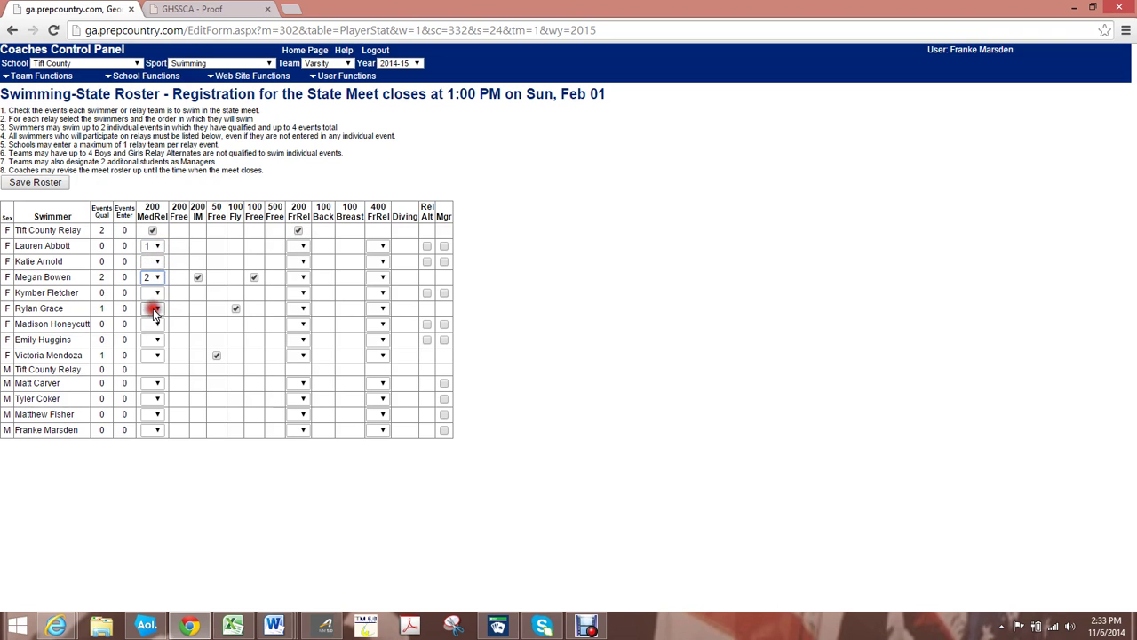
{"action": "left_click", "coordinate": [158, 309]}
{"action": "left_click", "coordinate": [149, 365]}
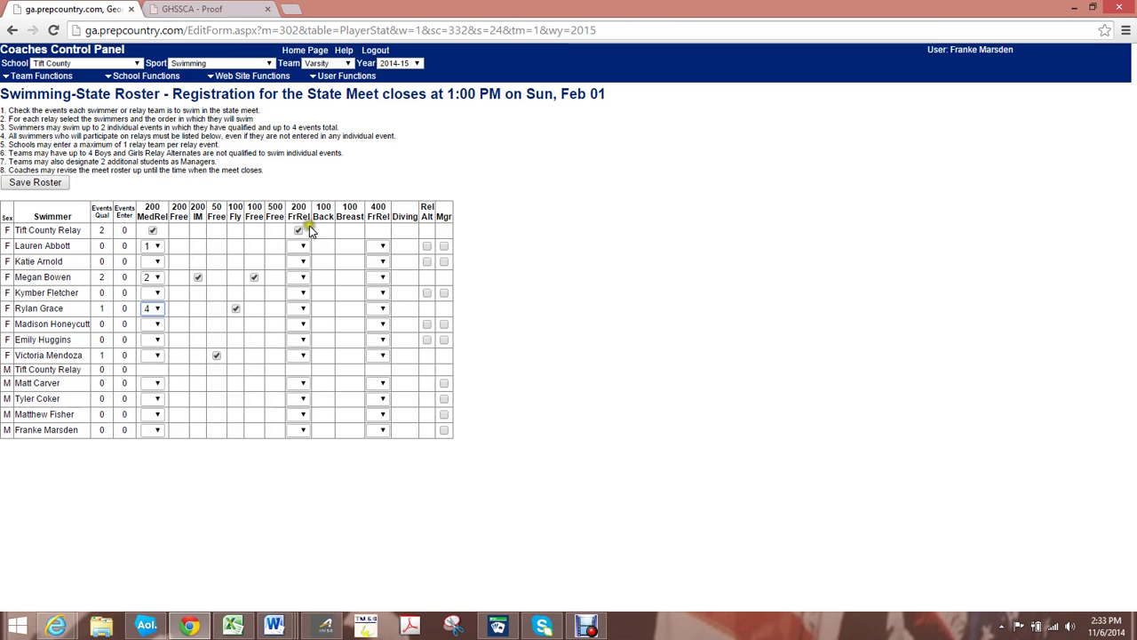
- Assign 200 FrRel legs 1–4 to the second, fourth, fifth and sixth girls
{"action": "left_click", "coordinate": [302, 263]}
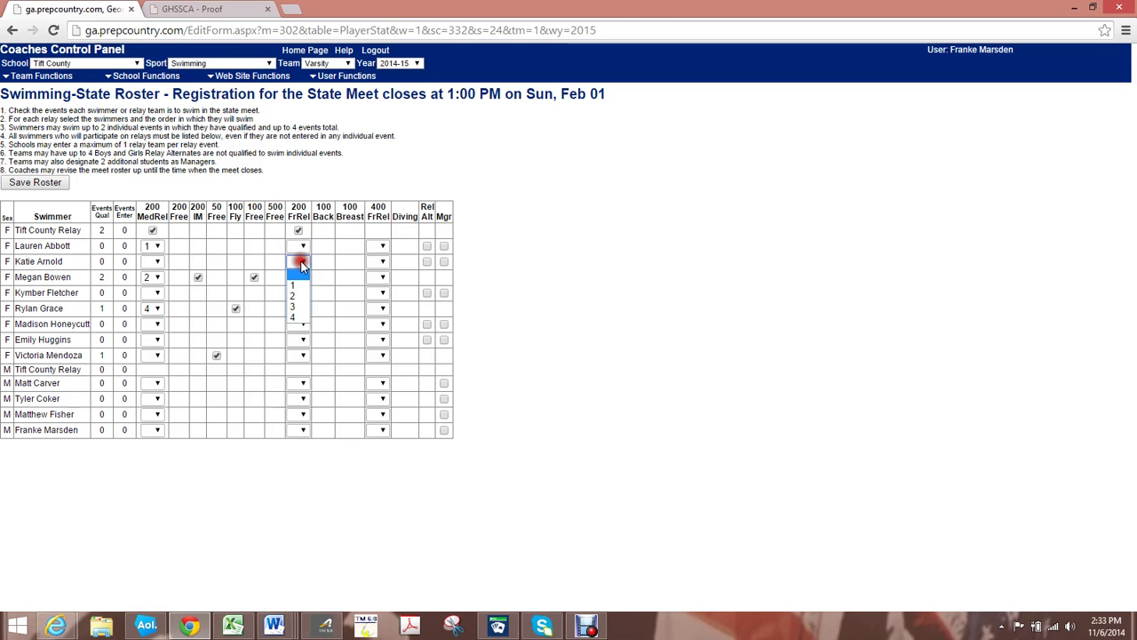
{"action": "left_click", "coordinate": [298, 288]}
{"action": "left_click", "coordinate": [302, 293]}
{"action": "left_click", "coordinate": [297, 327]}
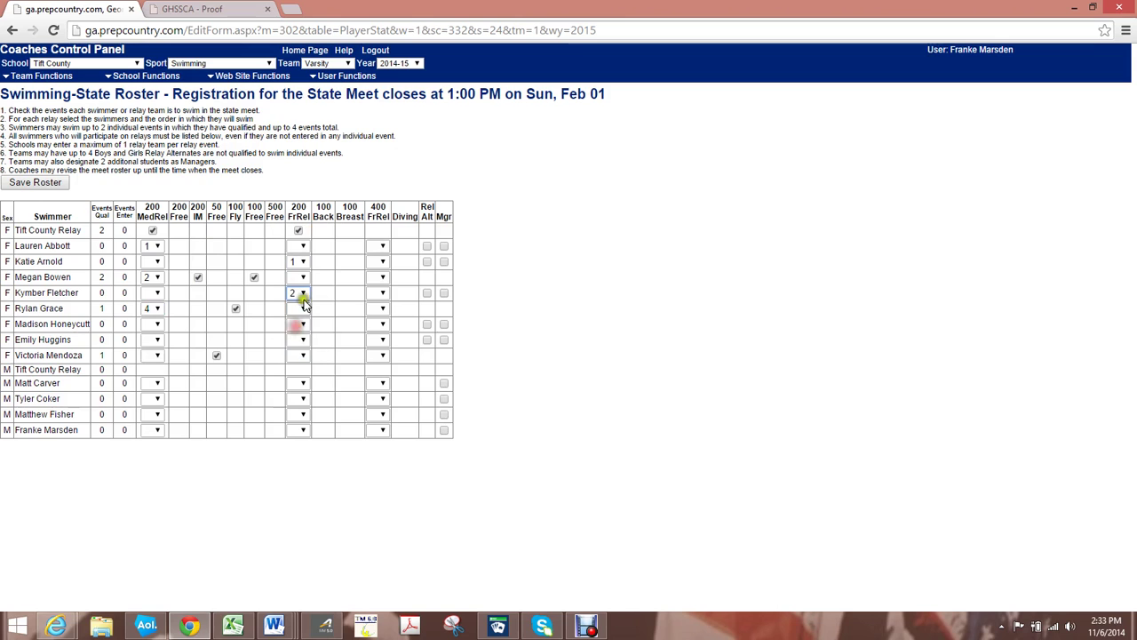
{"action": "left_click", "coordinate": [304, 310]}
{"action": "left_click", "coordinate": [295, 356]}
{"action": "left_click", "coordinate": [301, 326]}
{"action": "left_click", "coordinate": [299, 380]}
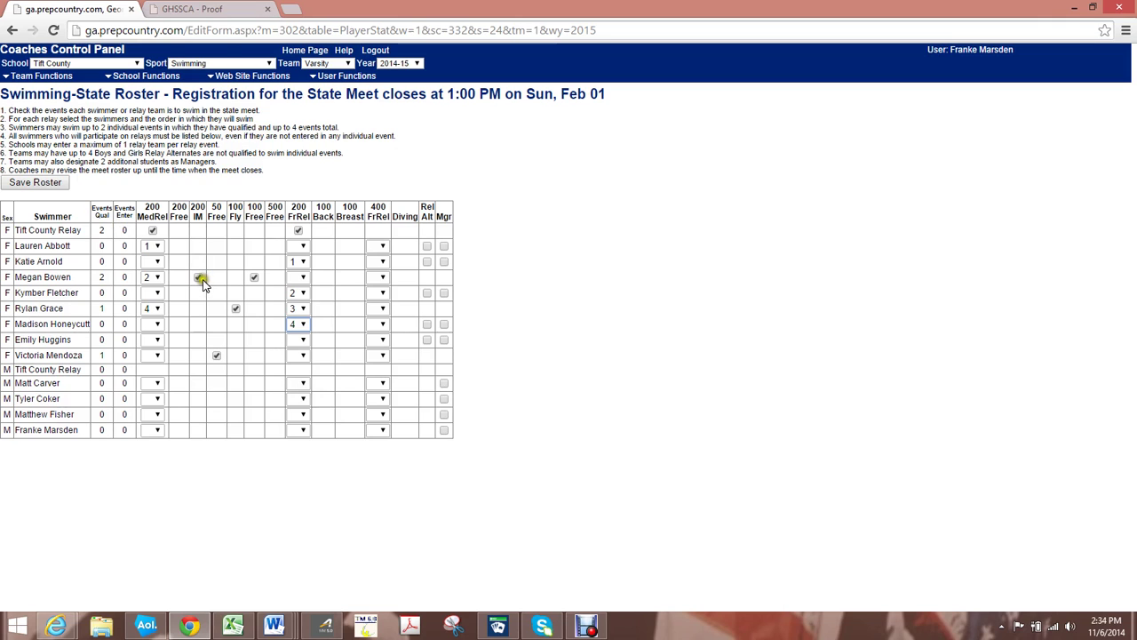
- Mark the first two girls as relay alternates
{"action": "left_click", "coordinate": [241, 263]}
{"action": "left_click", "coordinate": [443, 262]}
{"action": "left_click", "coordinate": [426, 262]}
{"action": "left_click", "coordinate": [427, 263]}
{"action": "left_click", "coordinate": [426, 264]}
{"action": "left_click", "coordinate": [426, 248]}
{"action": "left_click", "coordinate": [426, 248]}
- Name the second boy team manager and enter the 200 IM qualifier in the 100 Free
{"action": "left_click", "coordinate": [449, 391]}
{"action": "left_click", "coordinate": [445, 401]}
{"action": "left_click", "coordinate": [254, 277]}
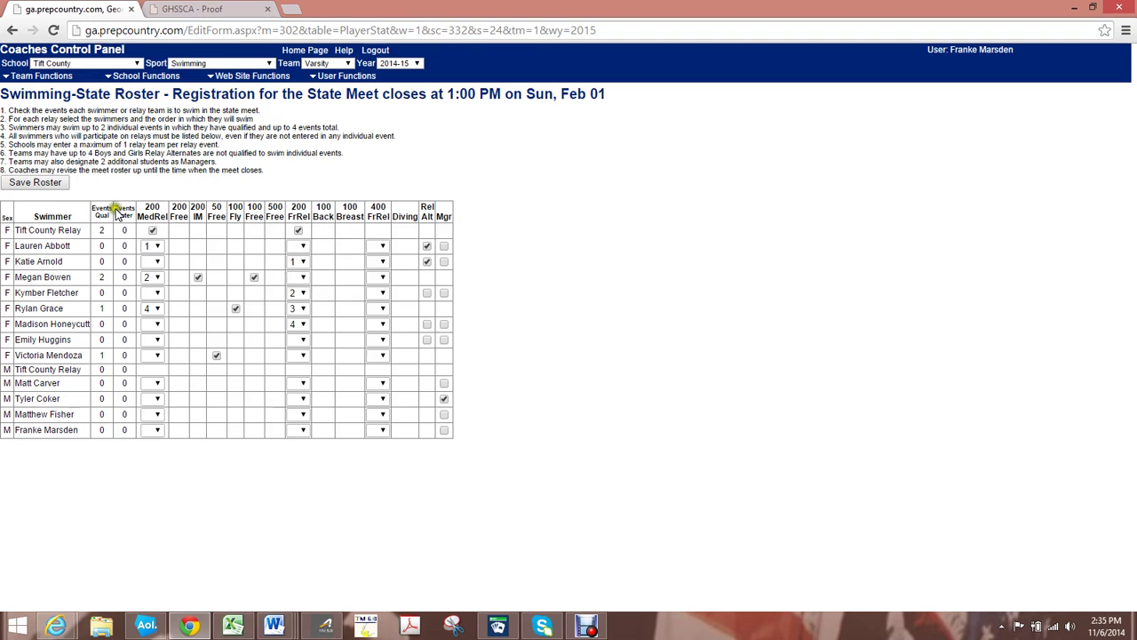
- Put the second girl on 200 MedRel leg 3 to clear the save error, then save the roster
{"action": "left_click", "coordinate": [54, 187]}
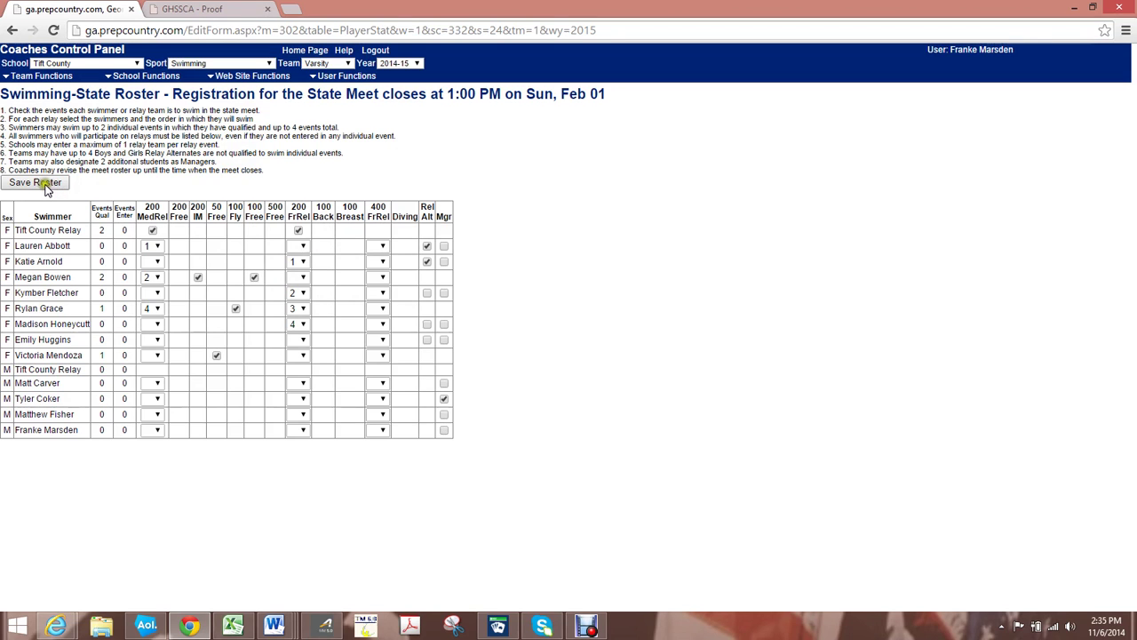
{"action": "left_click", "coordinate": [46, 185]}
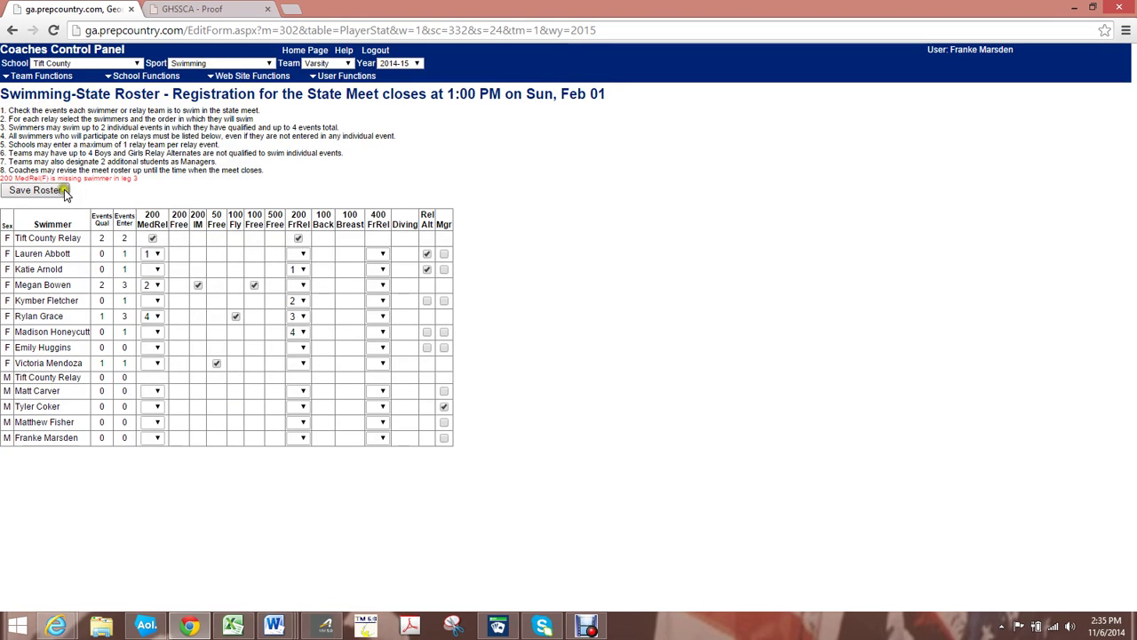
{"action": "left_click", "coordinate": [157, 270]}
{"action": "left_click", "coordinate": [153, 315]}
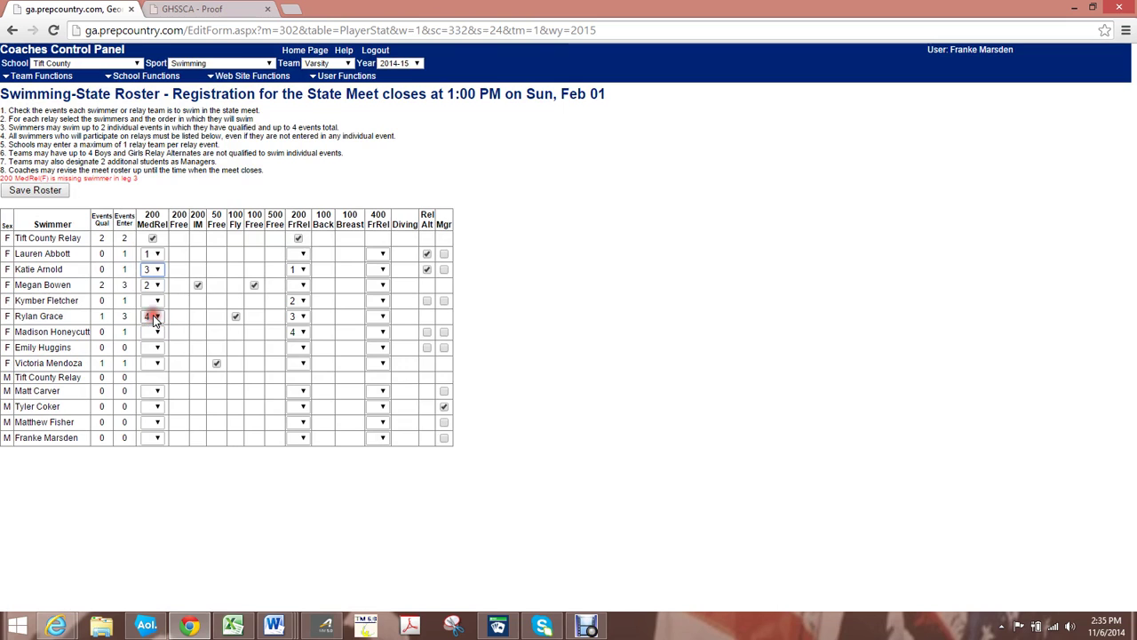
{"action": "left_click", "coordinate": [40, 195]}
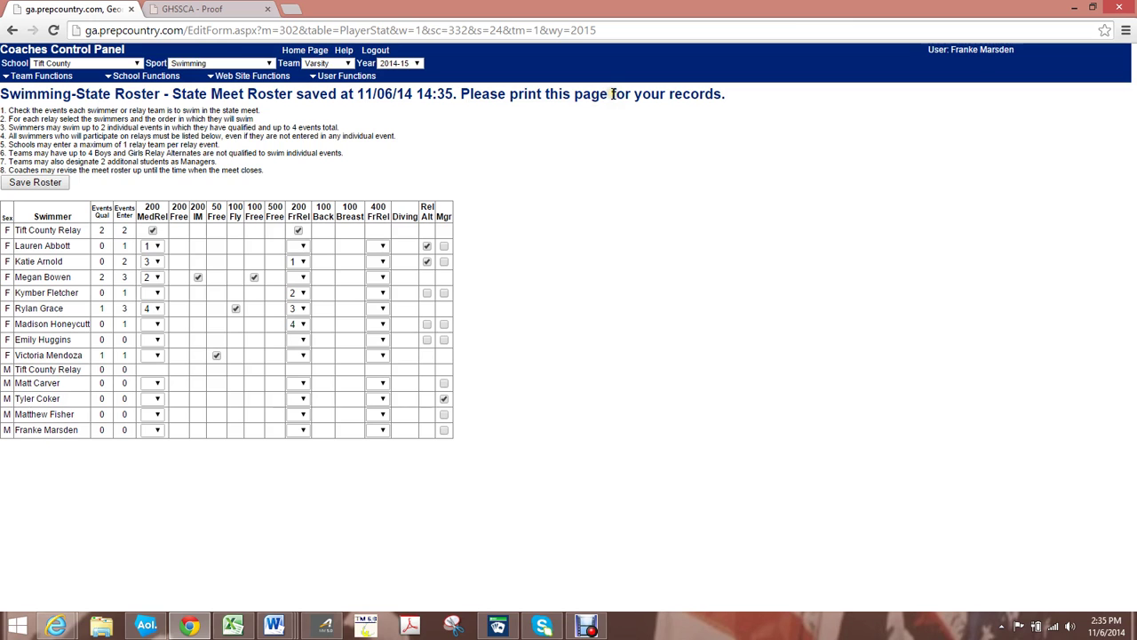
- Save the roster again to refresh the confirmation and Events Qual counts
{"action": "left_click", "coordinate": [35, 187]}
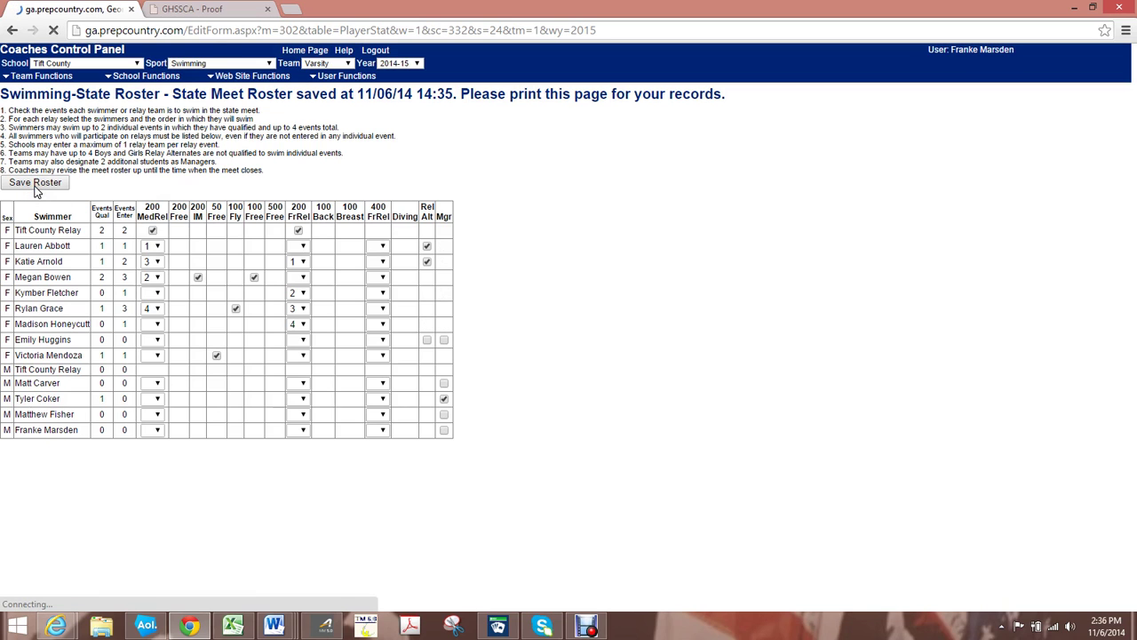